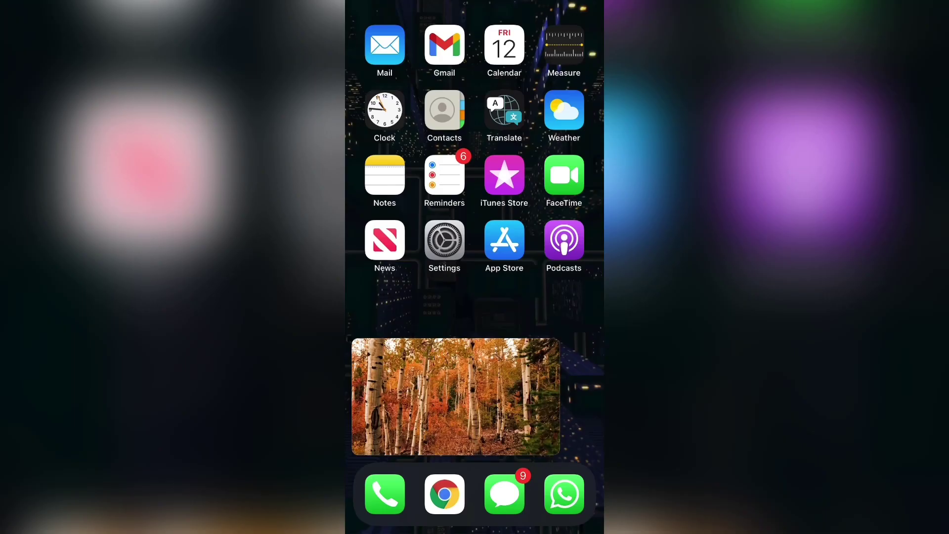
# - Resume the forest video in the floating window, move it right, then enlarge and shrink it
pyautogui.click(455, 397)
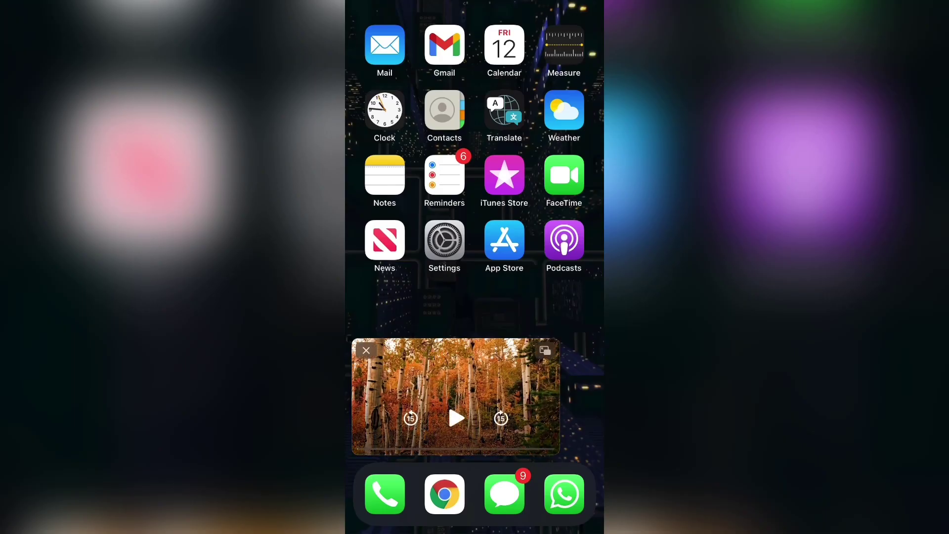
pyautogui.click(456, 418)
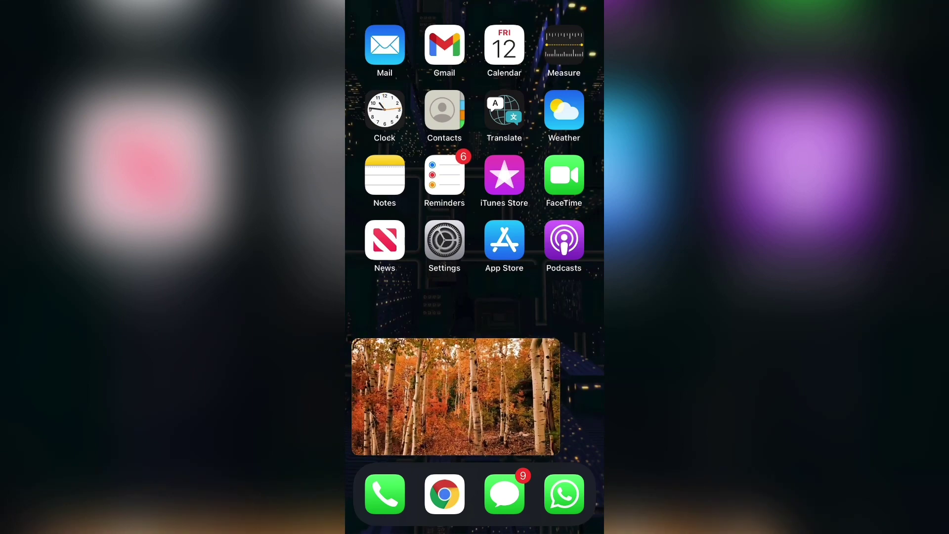
pyautogui.moveTo(456, 397)
pyautogui.mouseDown()
pyautogui.moveTo(494, 390)
pyautogui.moveTo(455, 66)
pyautogui.moveTo(492, 397)
pyautogui.moveTo(456, 398)
pyautogui.mouseUp()
pyautogui.doubleClick(457, 398)
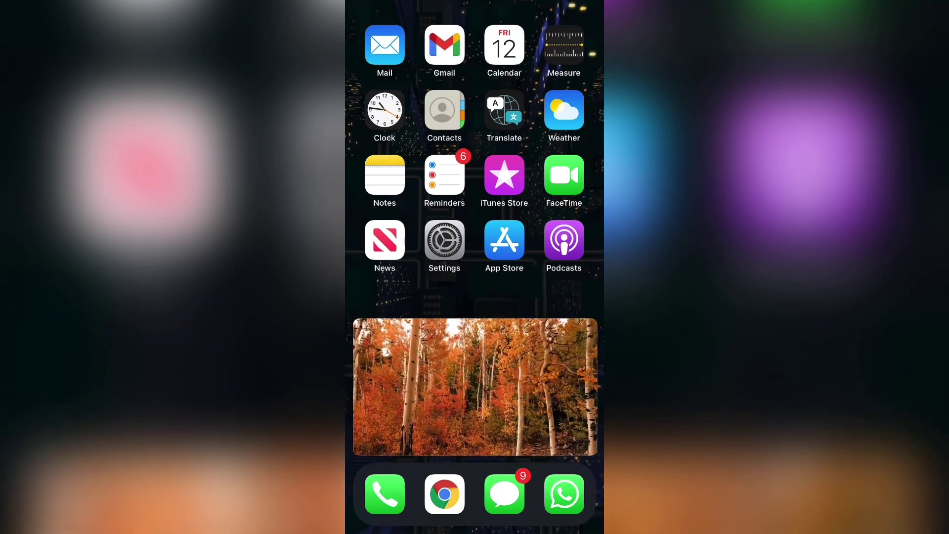
pyautogui.doubleClick(467, 388)
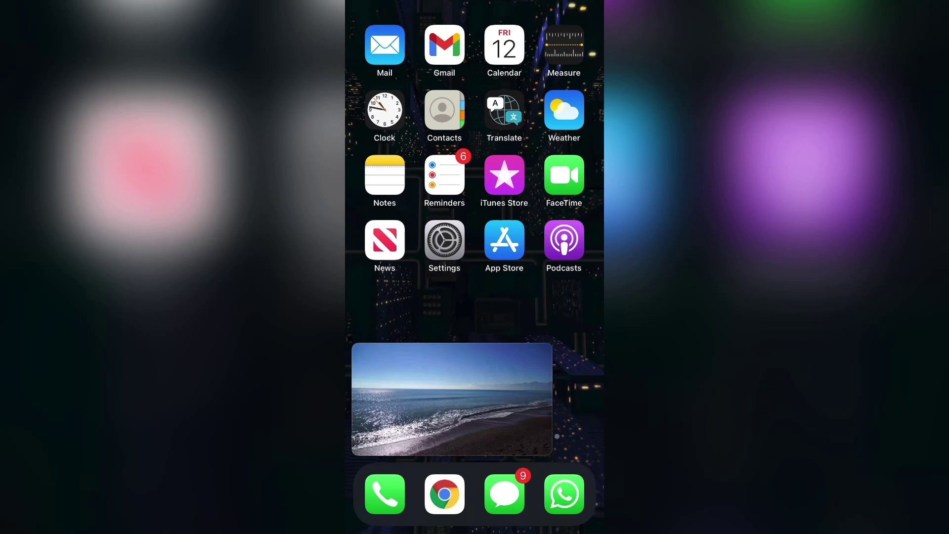
# - Open and close the App Store behind the floating video, then swipe to the games home page
pyautogui.click(505, 241)
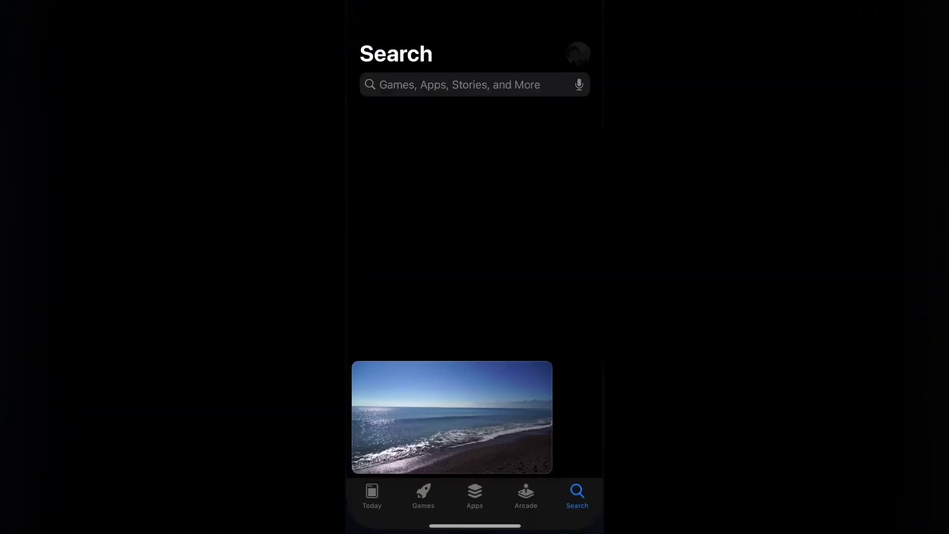
pyautogui.scroll(-10, 475, 260)
pyautogui.moveTo(475, 528); pyautogui.dragTo(475, 297)
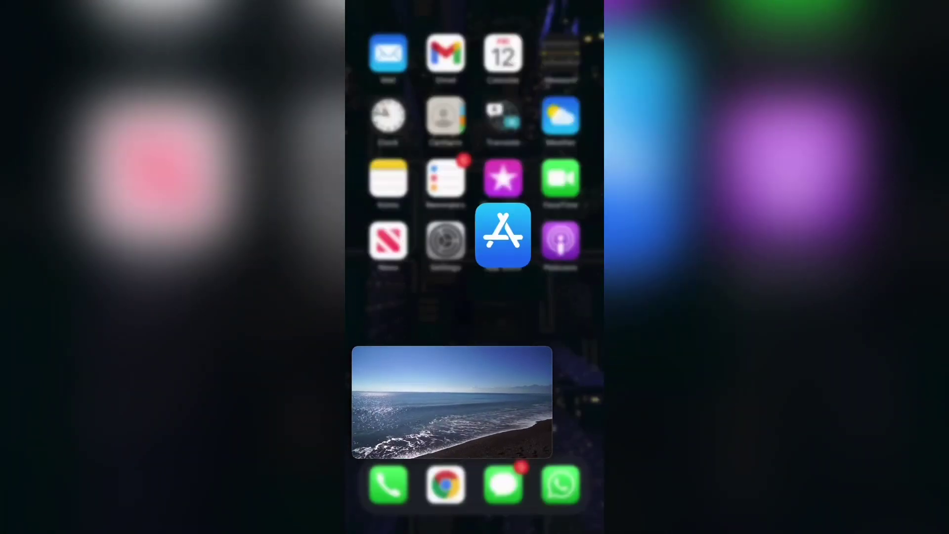
pyautogui.moveTo(400, 222); pyautogui.dragTo(564, 222)
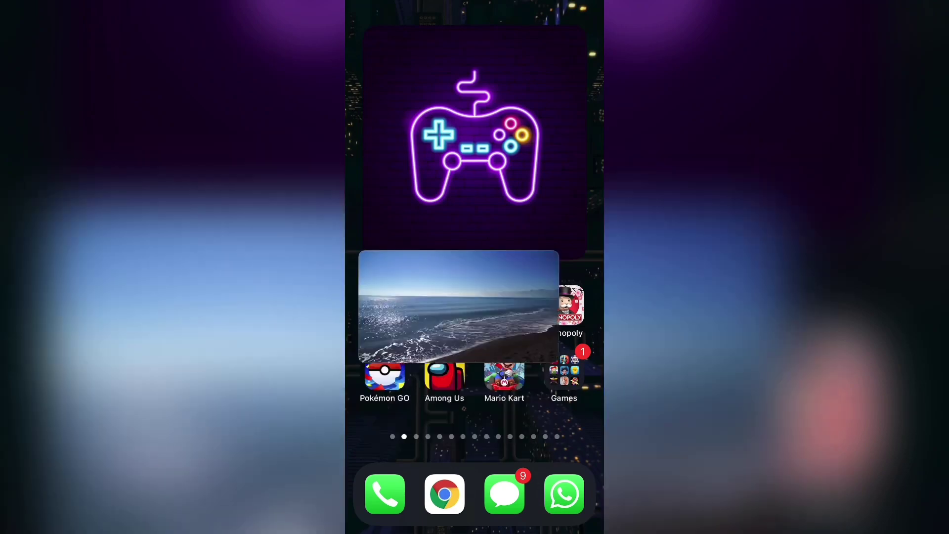
# - Move the floating video to the top of the screen and pause the beach video
pyautogui.moveTo(459, 306); pyautogui.dragTo(496, 60)
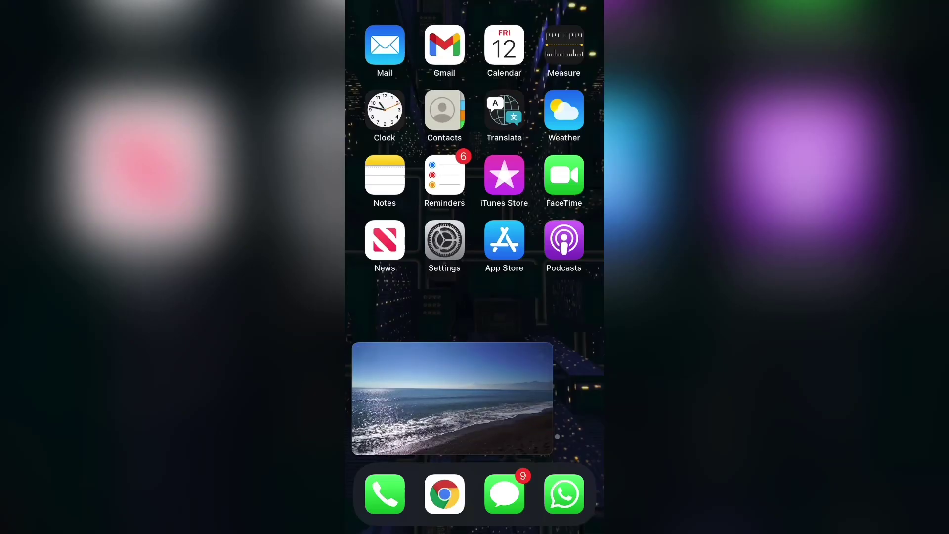
pyautogui.click(452, 398)
pyautogui.click(453, 418)
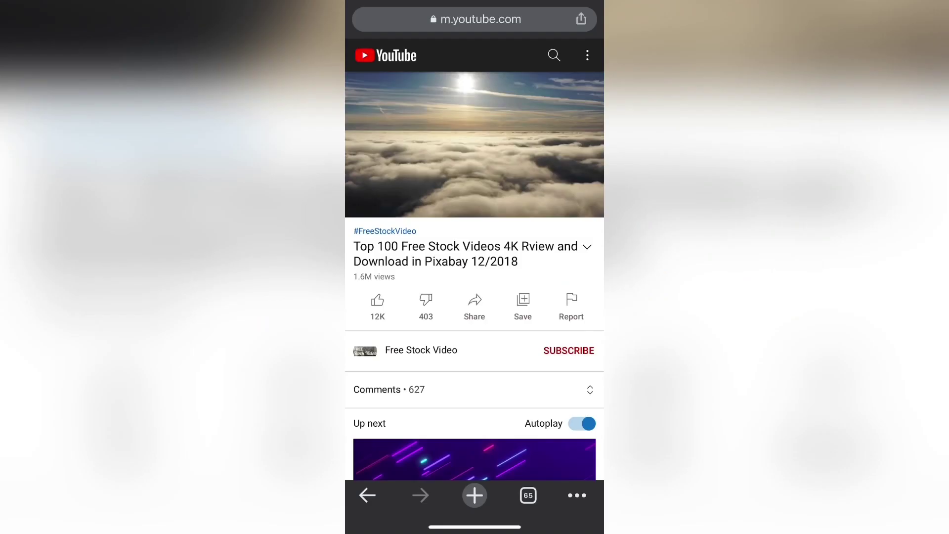
# - Reload the YouTube video page in Chrome with Request Desktop Site from the ••• menu
pyautogui.click(576, 495)
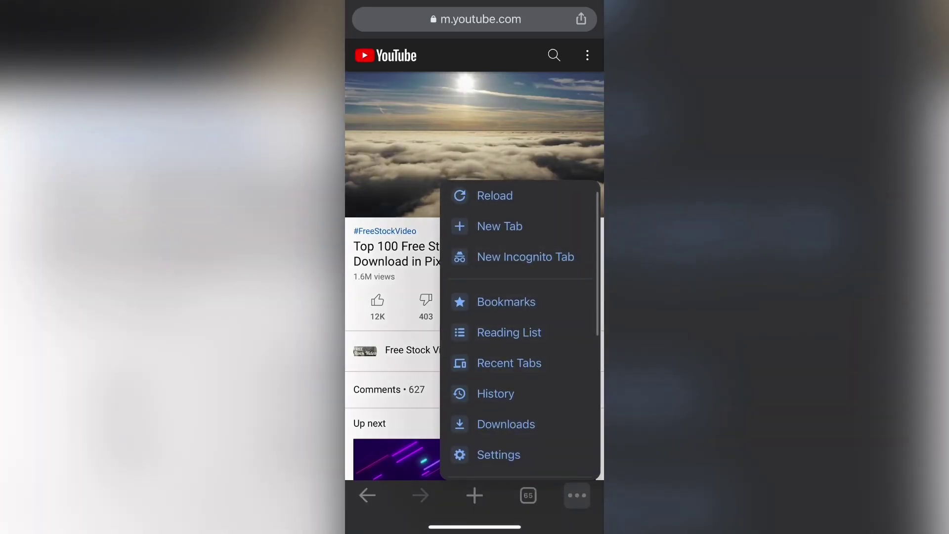
pyautogui.scroll(-3, 519, 334)
pyautogui.scroll(-3, 519, 334)
pyautogui.scroll(-2, 519, 334)
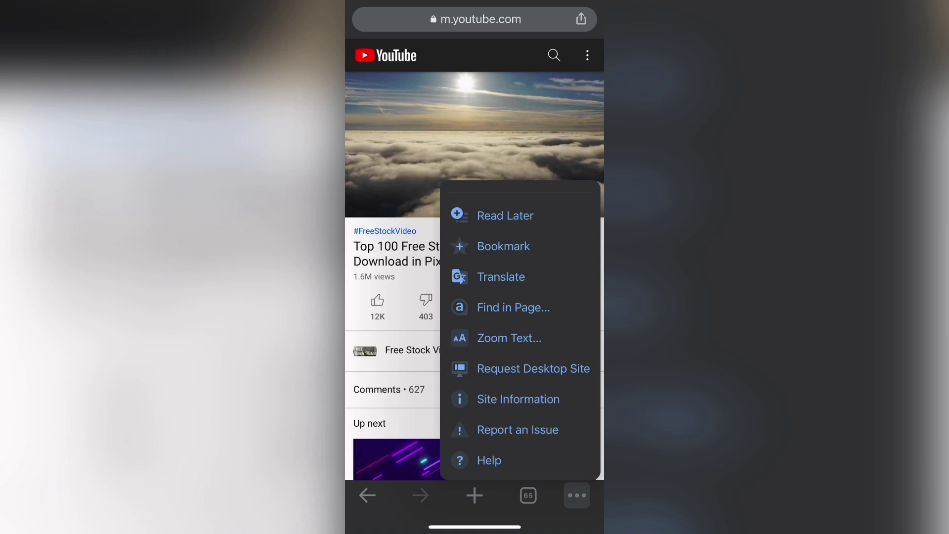
pyautogui.click(520, 366)
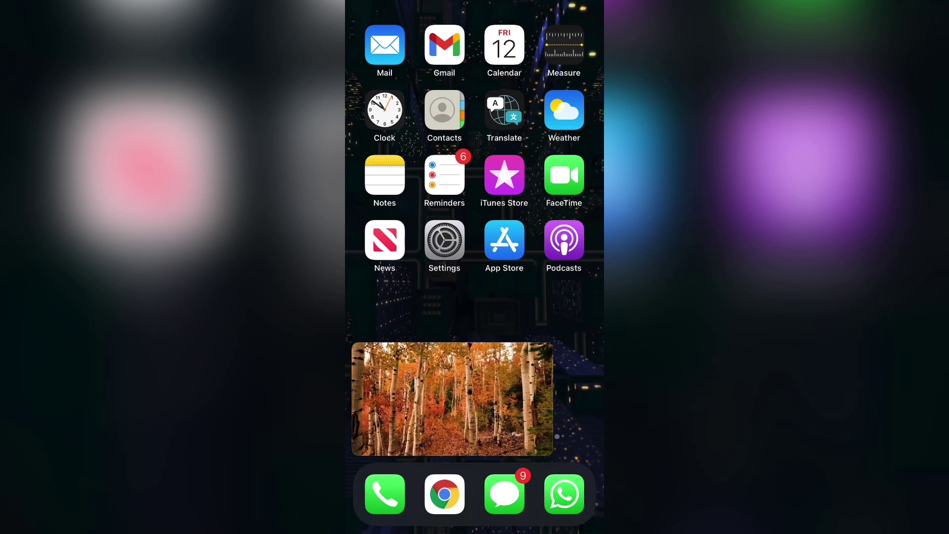
pyautogui.click(505, 242)
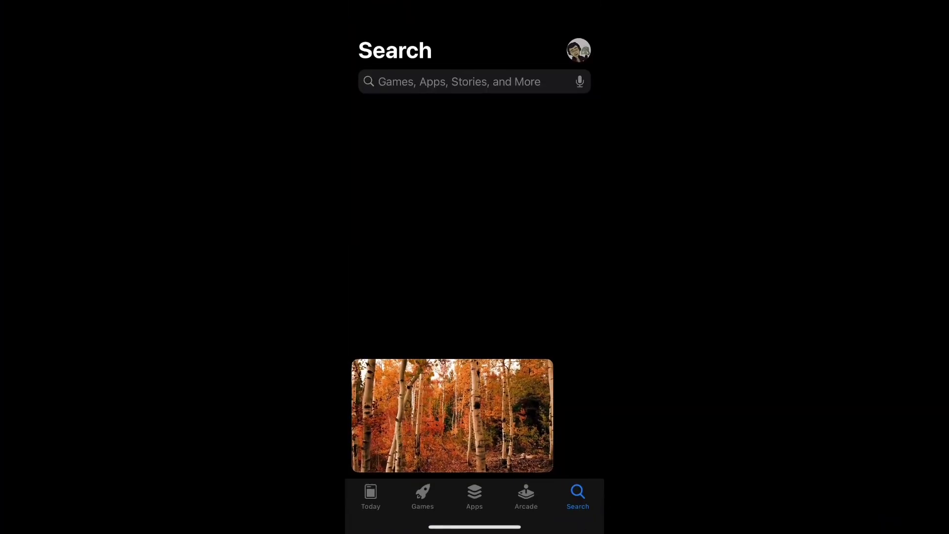
pyautogui.moveTo(474, 525); pyautogui.dragTo(475, 297)
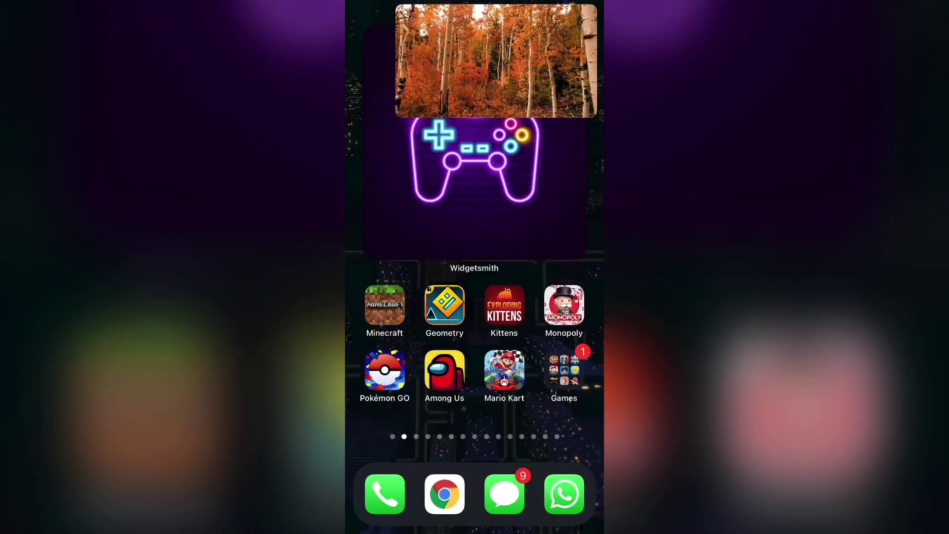
pyautogui.click(502, 368)
pyautogui.moveTo(475, 525); pyautogui.dragTo(474, 296)
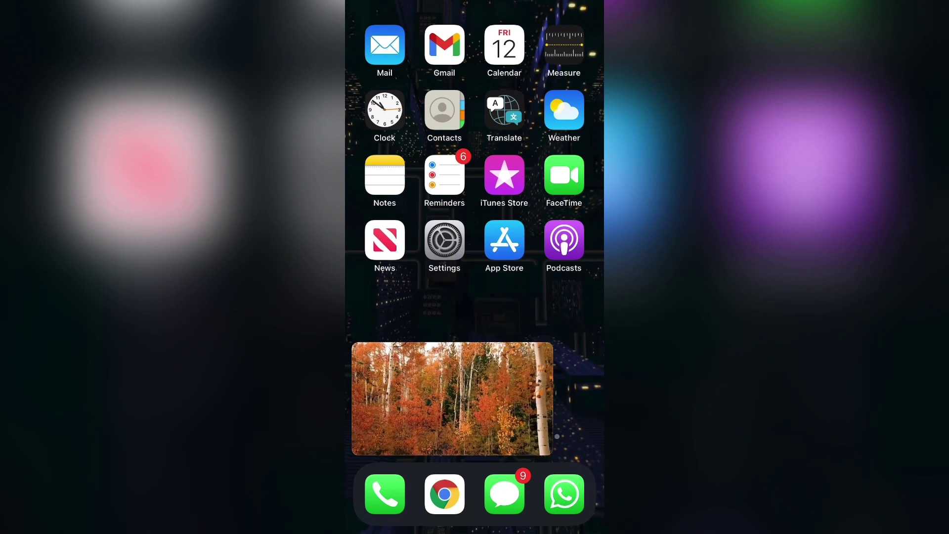
# - Lower the volume and switch the floating video between large and small sizes, ending small
pyautogui.press('XF86AudioLowerVolume')
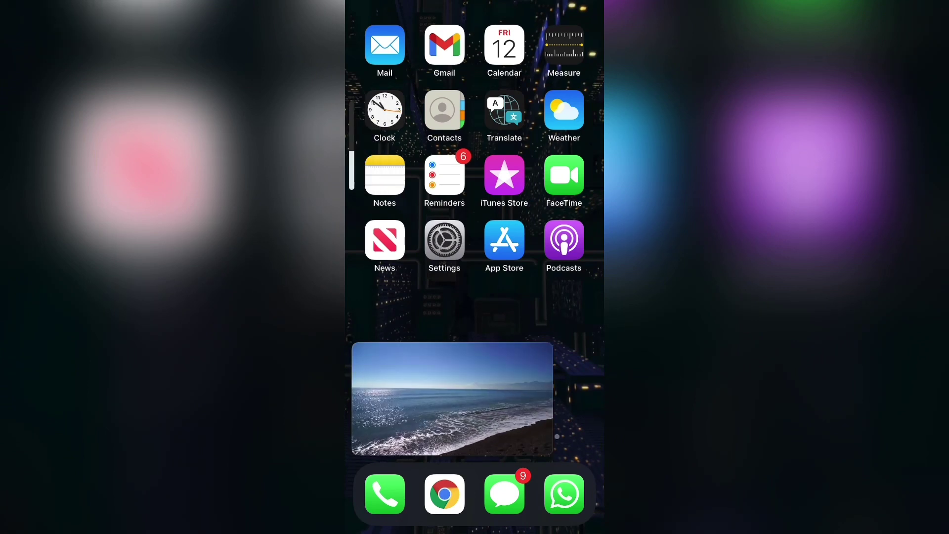
pyautogui.doubleClick(453, 399)
pyautogui.doubleClick(475, 386)
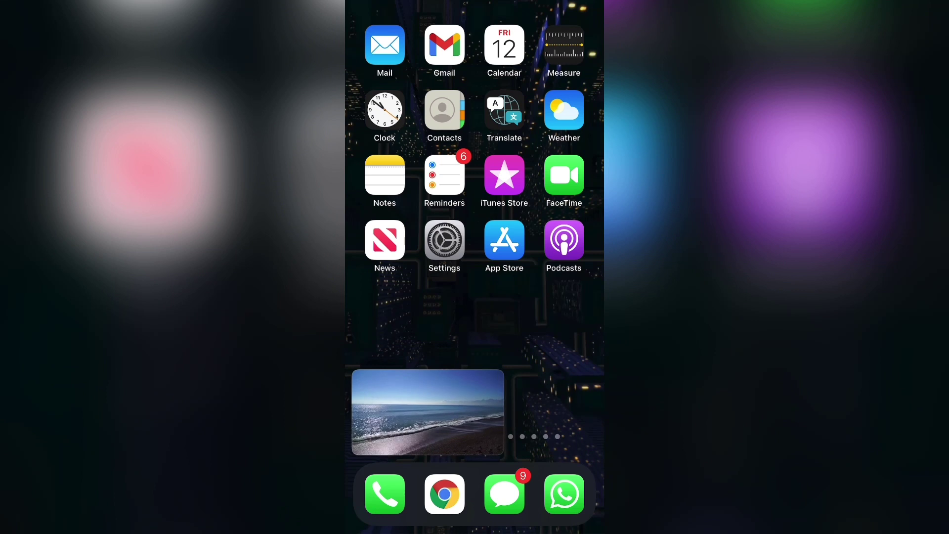
pyautogui.doubleClick(428, 411)
pyautogui.doubleClick(474, 387)
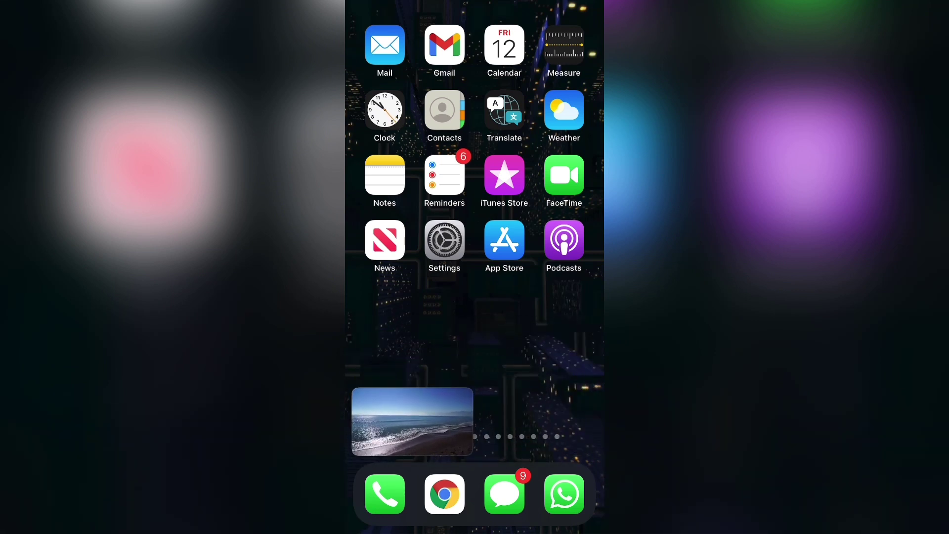
# - Move the floating video to the lower right, widen it, and stash it at the left edge
pyautogui.moveTo(411, 421)
pyautogui.mouseDown()
pyautogui.moveTo(411, 63)
pyautogui.moveTo(525, 32)
pyautogui.moveTo(536, 53)
pyautogui.moveTo(536, 423)
pyautogui.moveTo(439, 422)
pyautogui.mouseUp()
pyautogui.doubleClick(440, 422)
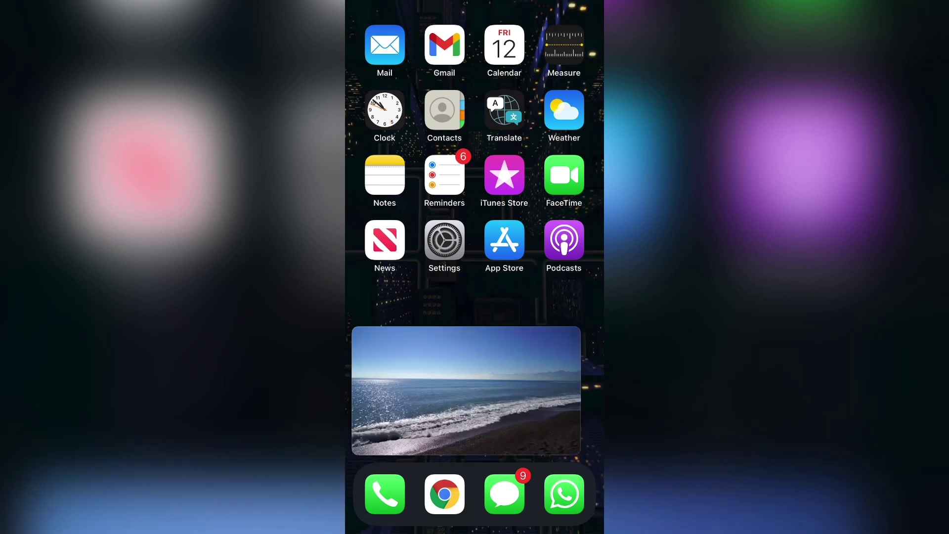
pyautogui.moveTo(466, 391); pyautogui.dragTo(349, 386)
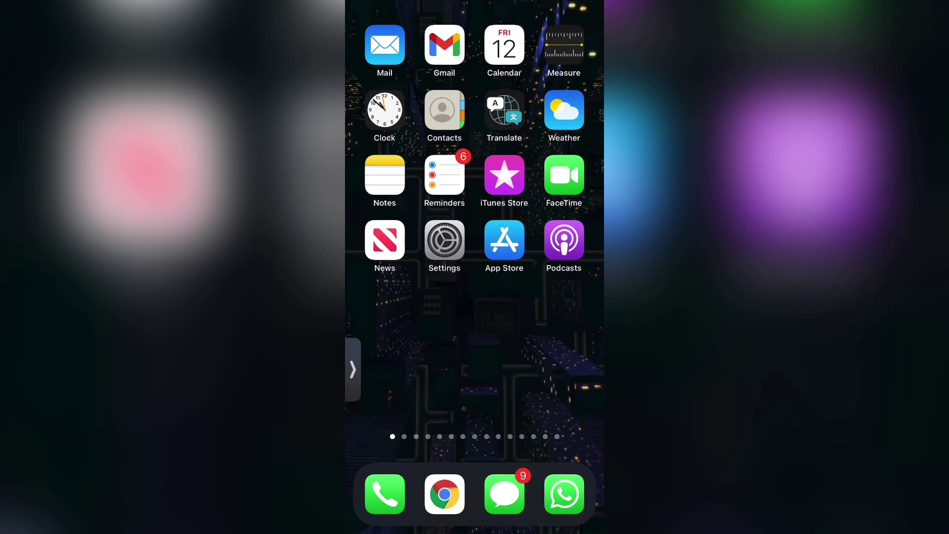
# - Pull the stashed beach video back from the left edge and place it above the dock
pyautogui.click(352, 370)
pyautogui.moveTo(477, 198)
pyautogui.mouseDown()
pyautogui.moveTo(466, 55)
pyautogui.moveTo(448, 63)
pyautogui.moveTo(517, 63)
pyautogui.moveTo(506, 74)
pyautogui.moveTo(467, 391)
pyautogui.mouseUp()
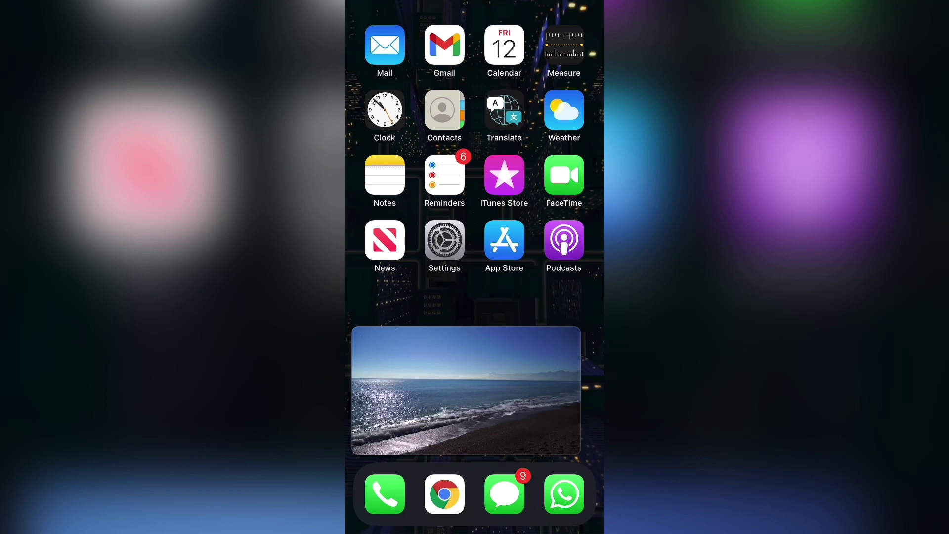